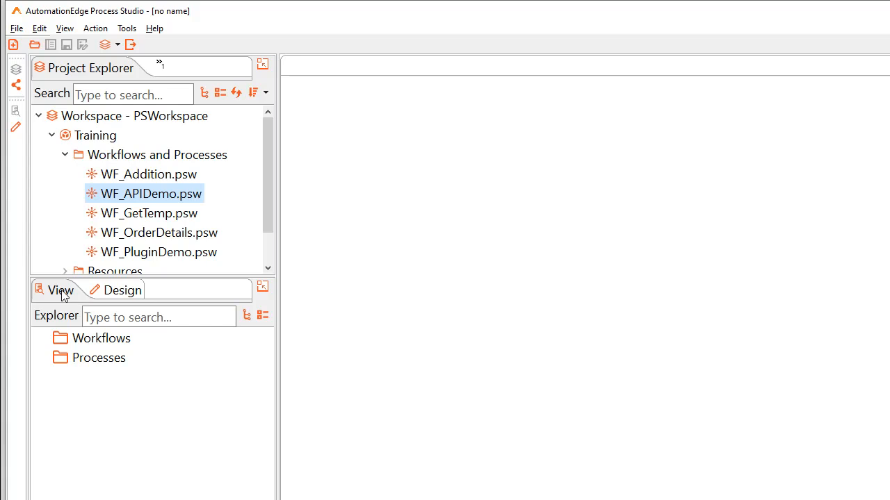
Show the design step list and open the WF_PluginDemo.psw workflow from the Training project
{"action": "left_click", "coordinate": [109, 296]}
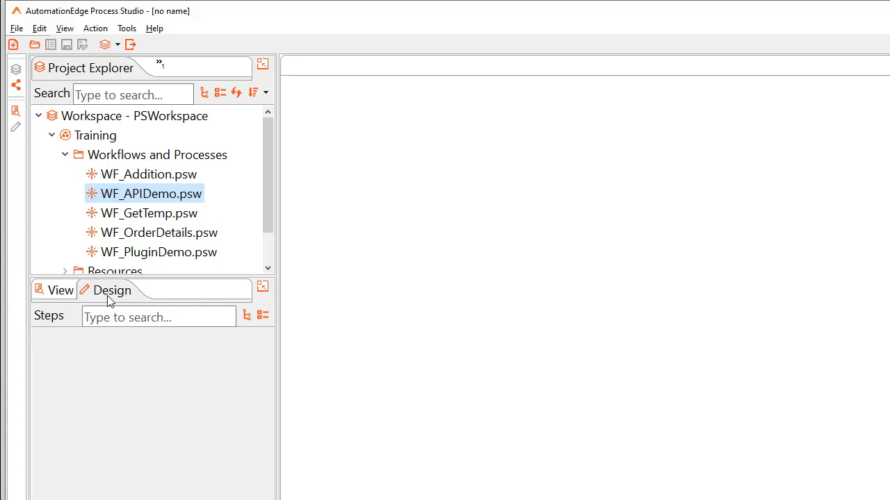
{"action": "double_click", "coordinate": [139, 254]}
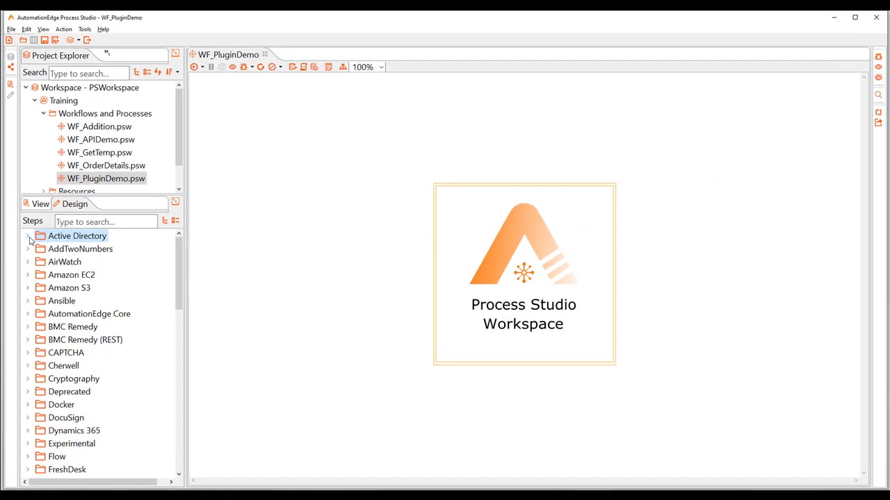
Examine the steps in the Active Directory and Office 365 folders, and search the step list for "sort"
{"action": "left_click", "coordinate": [28, 236]}
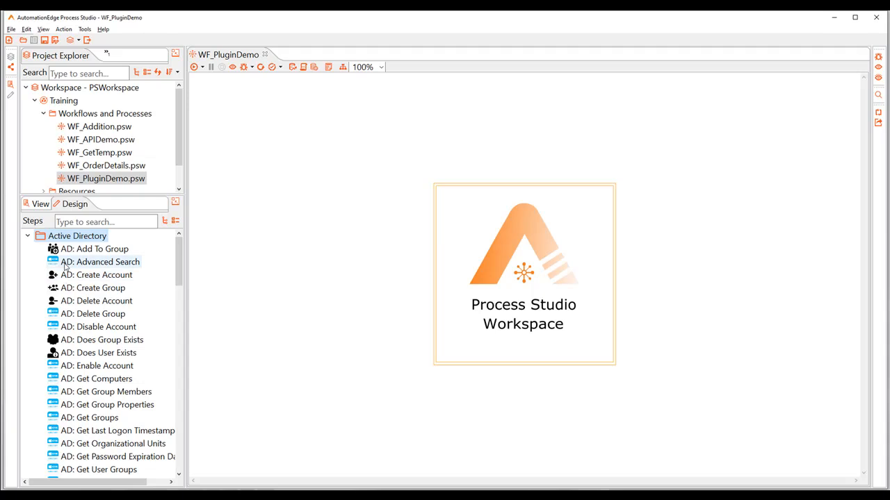
{"action": "scroll", "coordinate": [70, 312], "scroll_direction": "down", "scroll_amount": 10}
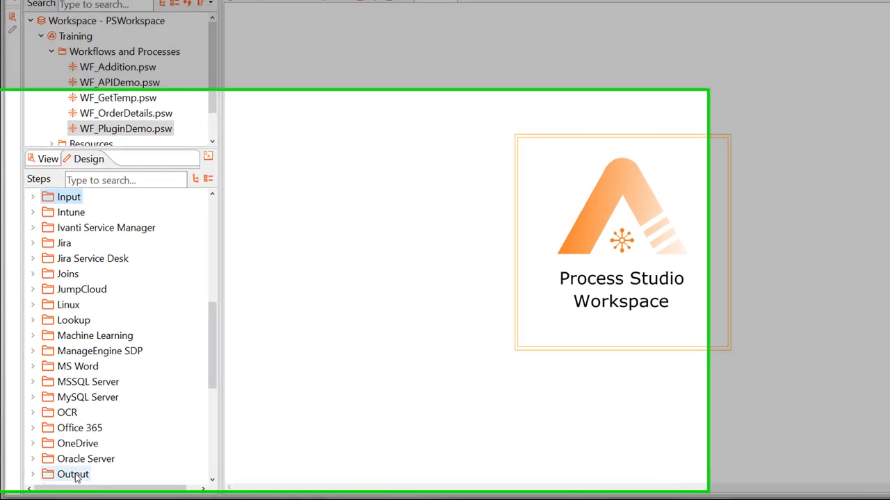
{"action": "scroll", "coordinate": [30, 292], "scroll_direction": "down", "scroll_amount": 4}
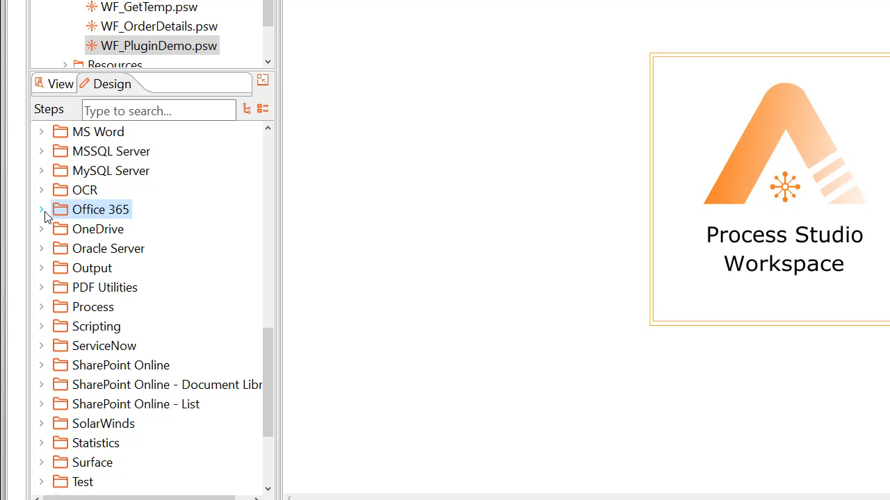
{"action": "left_click", "coordinate": [42, 210]}
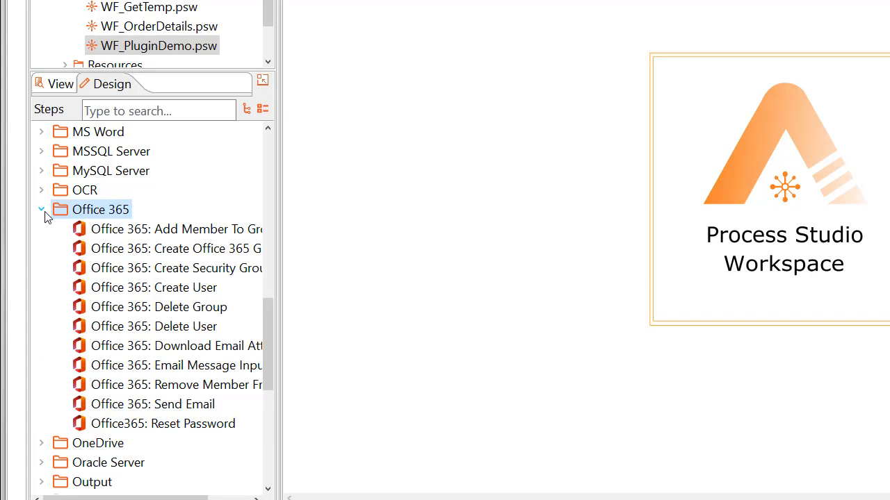
{"action": "mouse_move", "coordinate": [118, 334]}
{"action": "left_click_drag", "start_coordinate": [265, 328], "coordinate": [241, 352]}
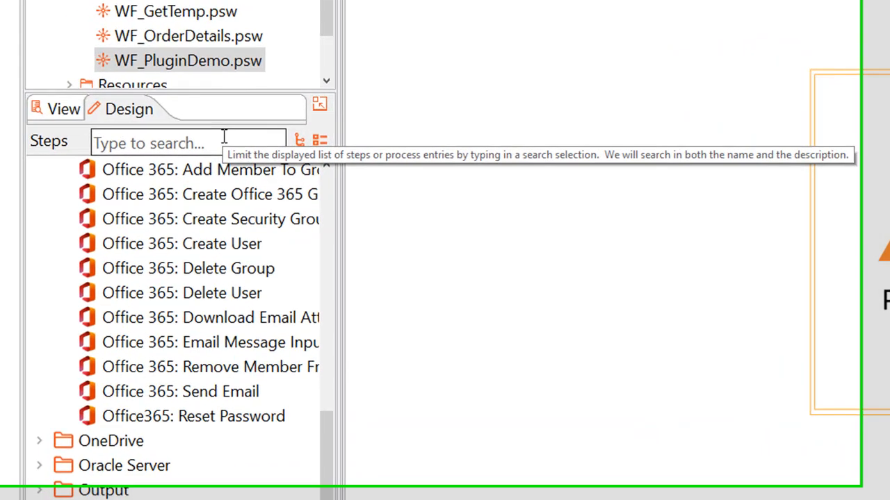
{"action": "left_click", "coordinate": [169, 110]}
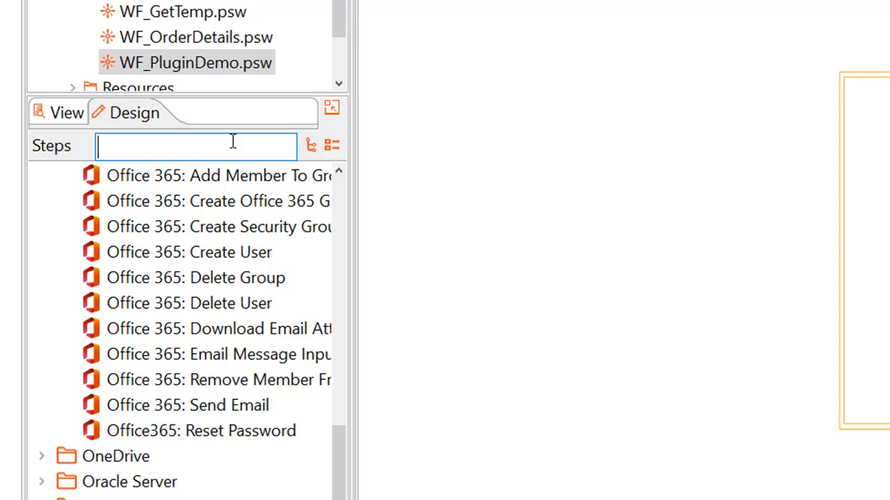
{"action": "type", "text": "sort"}
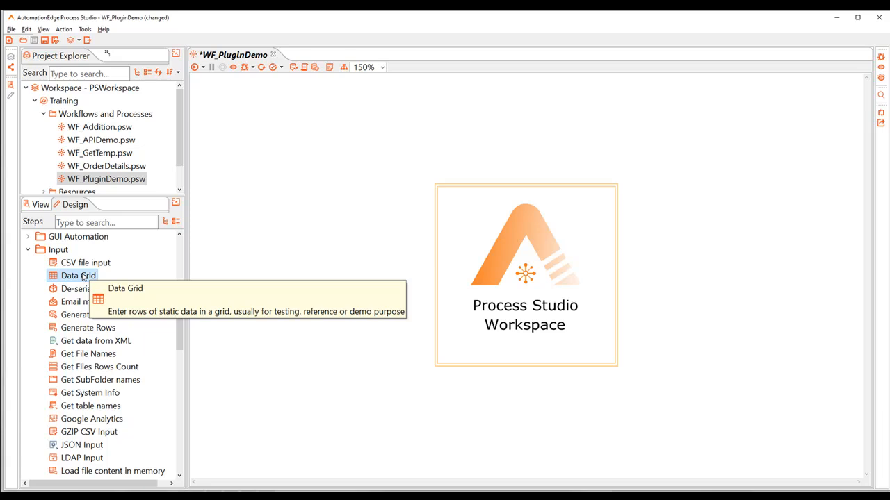
Add a Data Grid step and a Text file output step to the WF_PluginDemo canvas
{"action": "left_click_drag", "start_coordinate": [83, 277], "coordinate": [310, 166]}
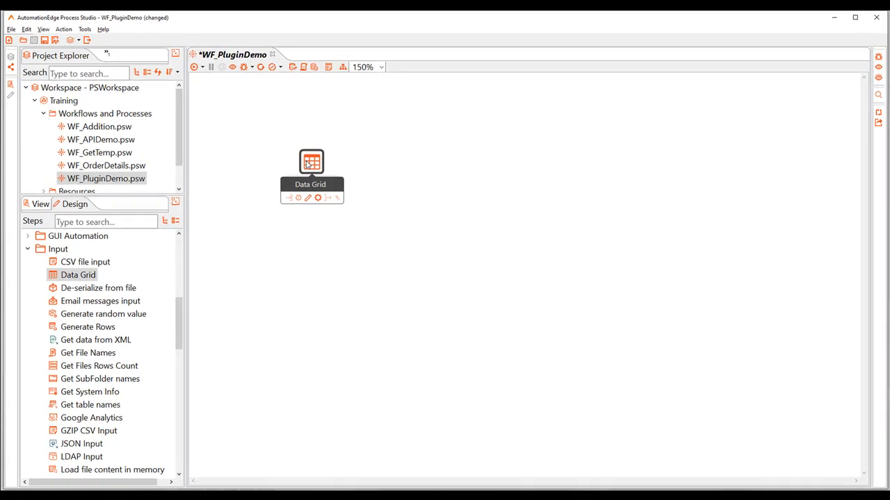
{"action": "scroll", "coordinate": [107, 334], "scroll_direction": "down", "scroll_amount": 10}
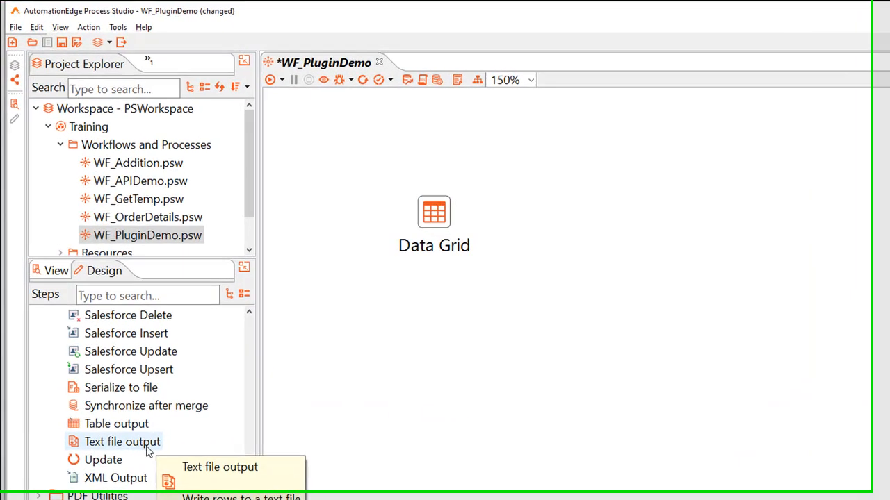
{"action": "double_click", "coordinate": [107, 334]}
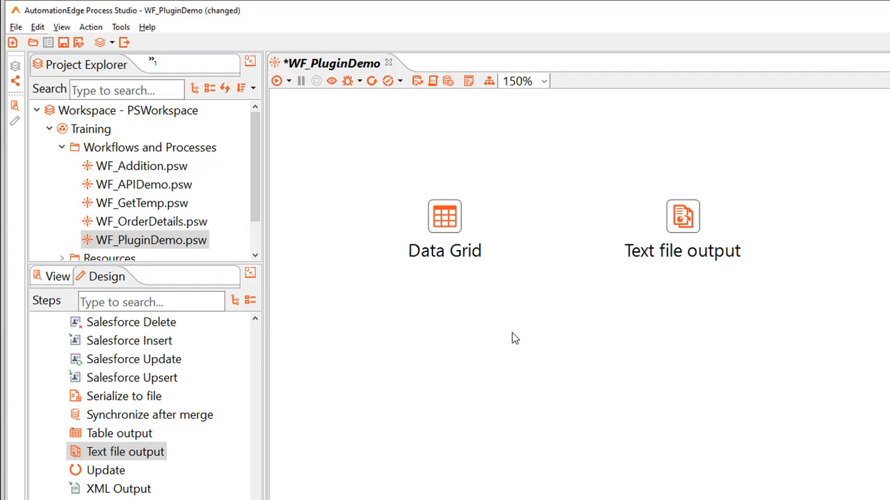
Connect Data Grid to Text file output with a hop and flip the hop's direction
{"action": "mouse_move", "coordinate": [444, 220]}
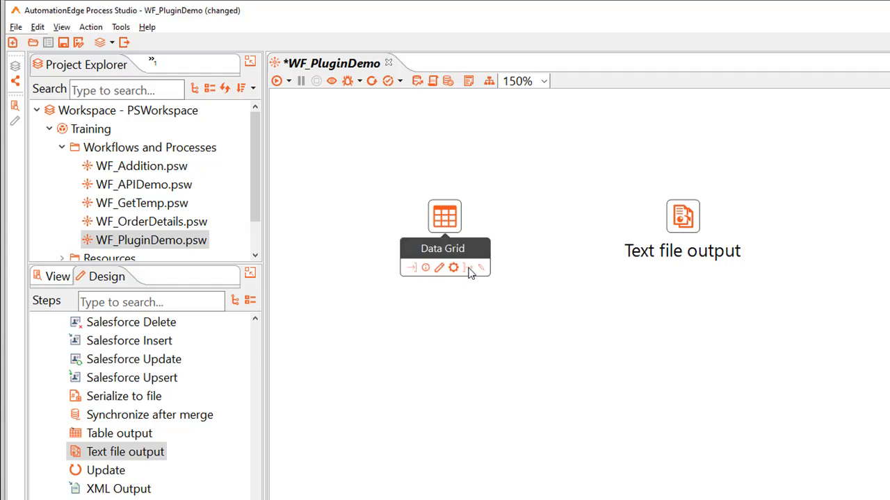
{"action": "left_click_drag", "start_coordinate": [467, 271], "coordinate": [681, 218]}
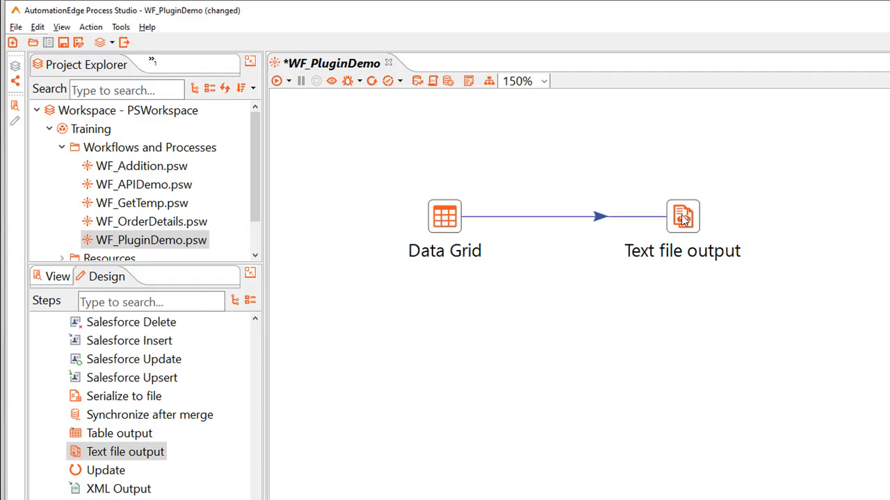
{"action": "mouse_move", "coordinate": [683, 219]}
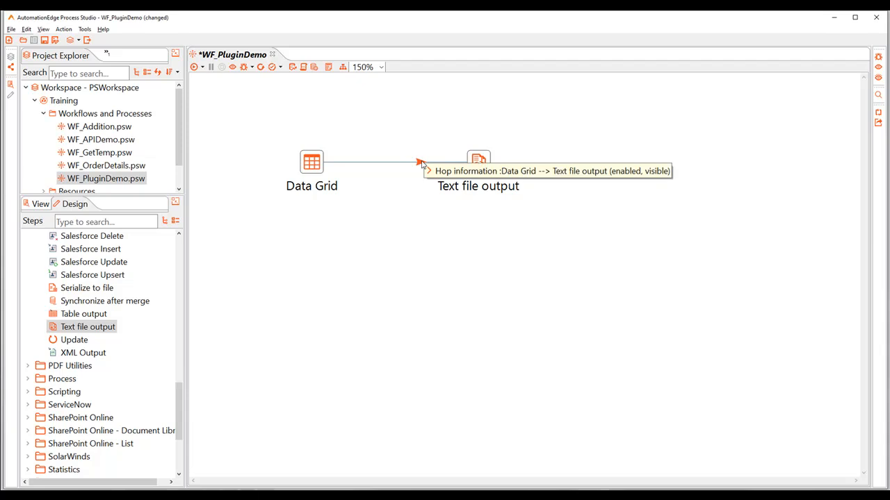
{"action": "right_click", "coordinate": [421, 163]}
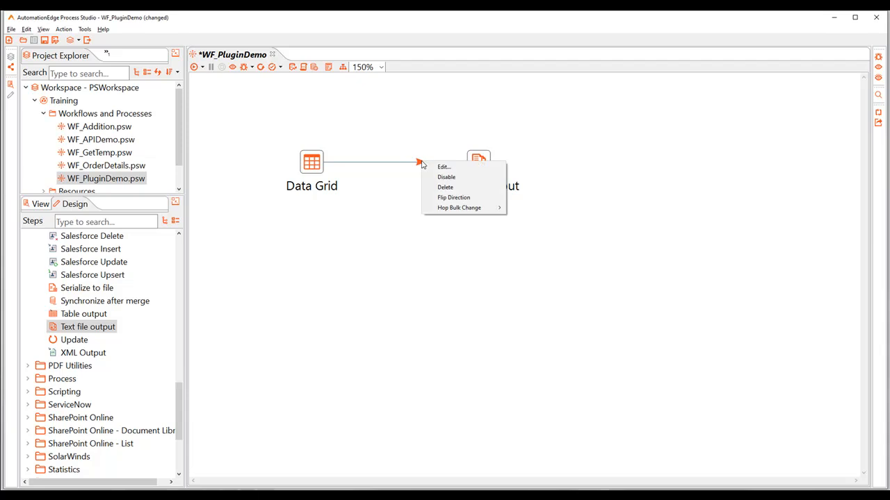
{"action": "left_click", "coordinate": [450, 198]}
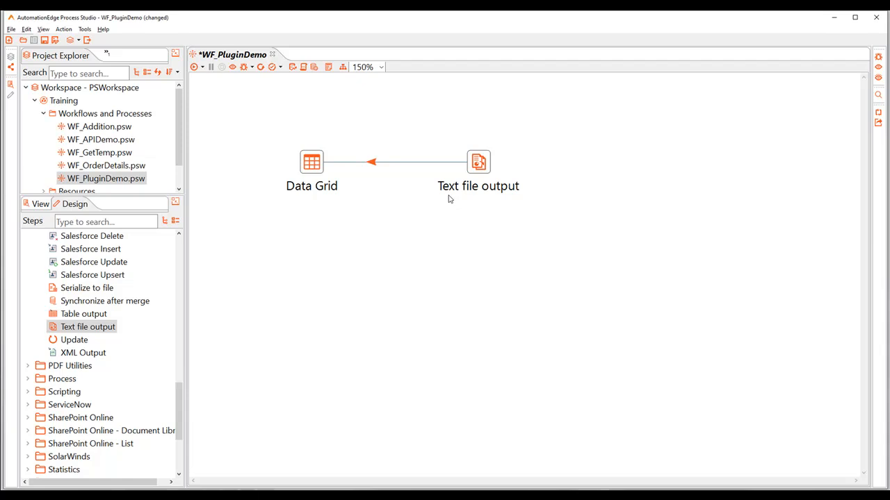
Open the WF_OrderDetails.psw workflow and place a CSV file input step and a Microsoft Excel Writer step on its canvas
{"action": "double_click", "coordinate": [124, 165]}
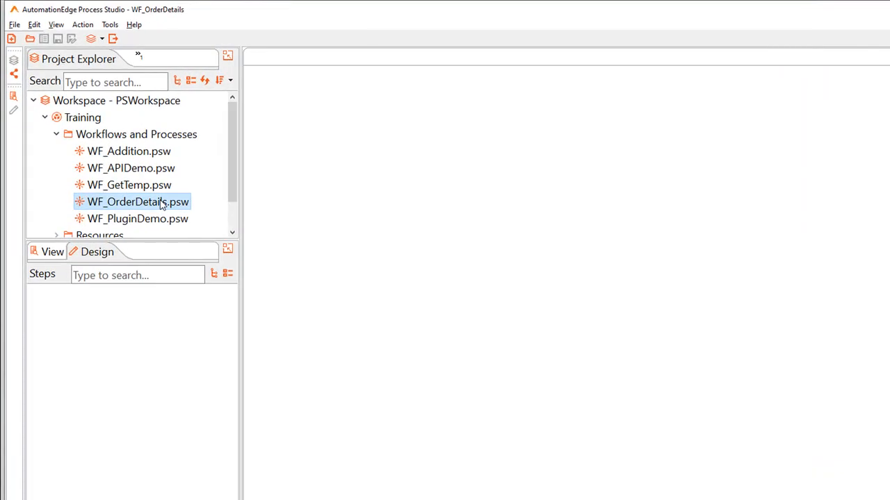
{"action": "double_click", "coordinate": [161, 202]}
{"action": "left_click_drag", "start_coordinate": [116, 334], "coordinate": [337, 194]}
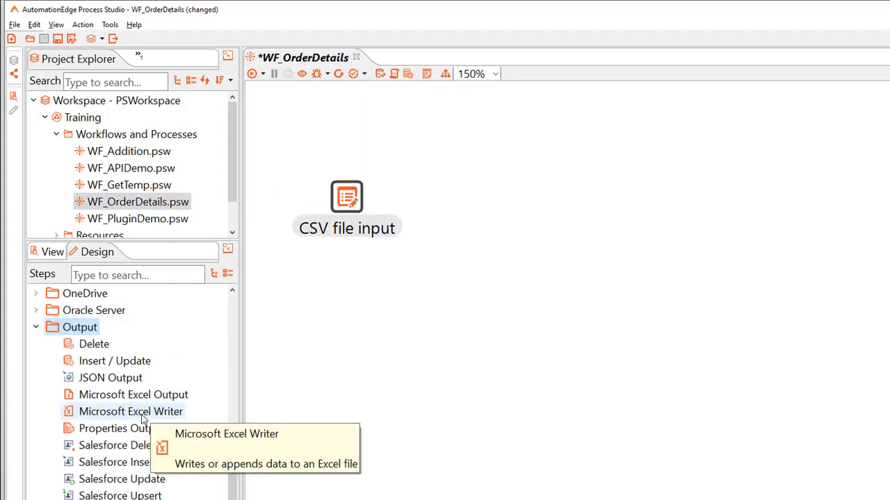
{"action": "left_click", "coordinate": [127, 417]}
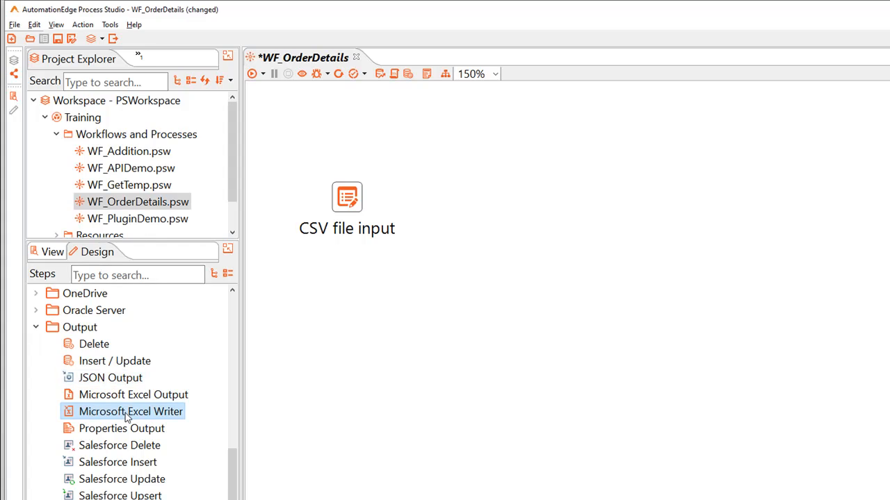
{"action": "left_click_drag", "start_coordinate": [127, 417], "coordinate": [489, 208]}
Create a hop from the CSV file input step to the Microsoft Excel Writer step
{"action": "mouse_move", "coordinate": [490, 209]}
{"action": "mouse_move", "coordinate": [354, 200]}
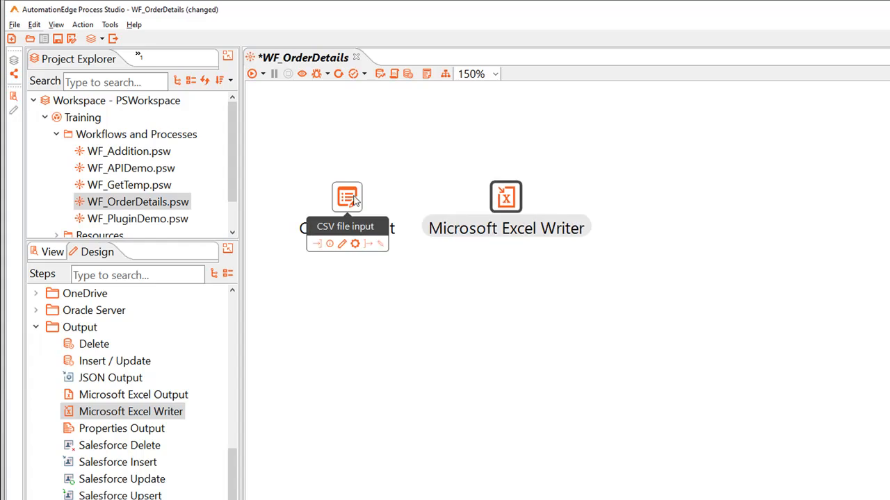
{"action": "left_click_drag", "start_coordinate": [371, 248], "coordinate": [525, 207]}
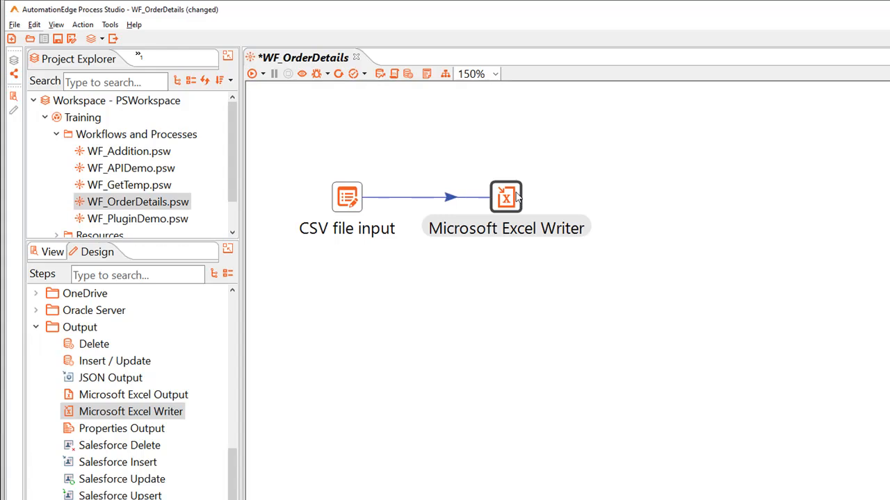
{"action": "left_click", "coordinate": [533, 200]}
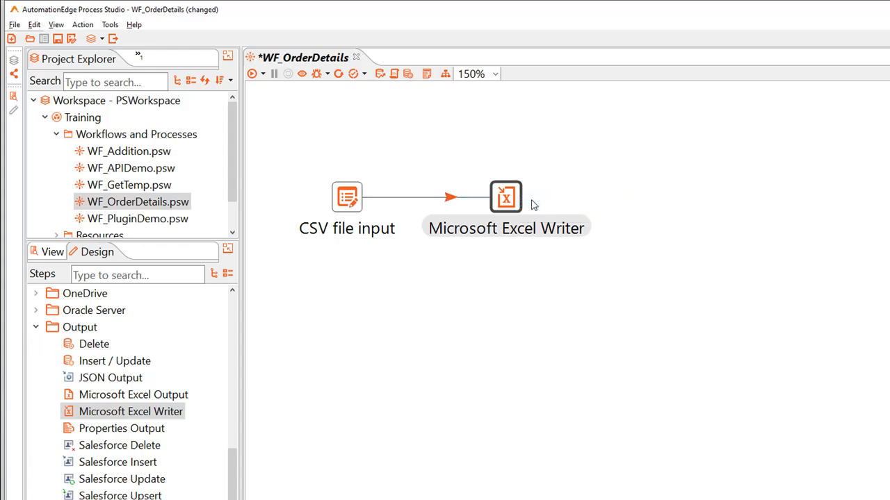
Configure the CSV file input step to read SalesData.csv from the Training folder and get its fields using a 100-line sample
{"action": "double_click", "coordinate": [351, 200]}
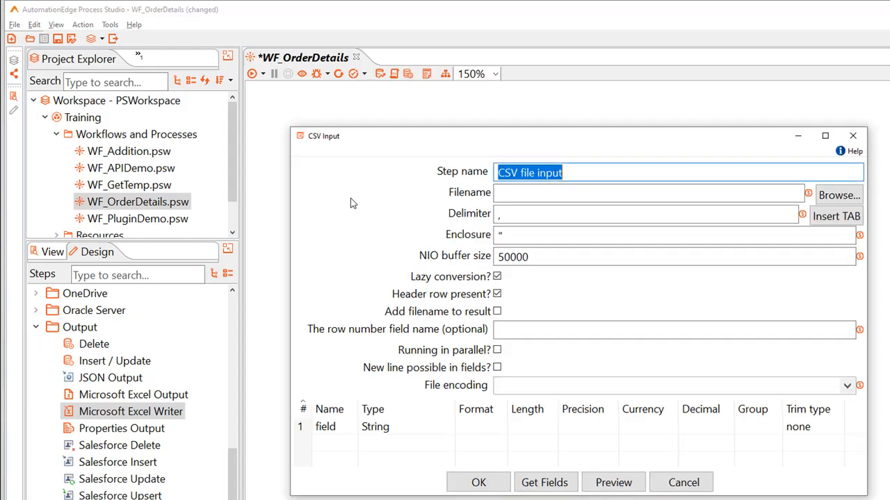
{"action": "left_click", "coordinate": [829, 197]}
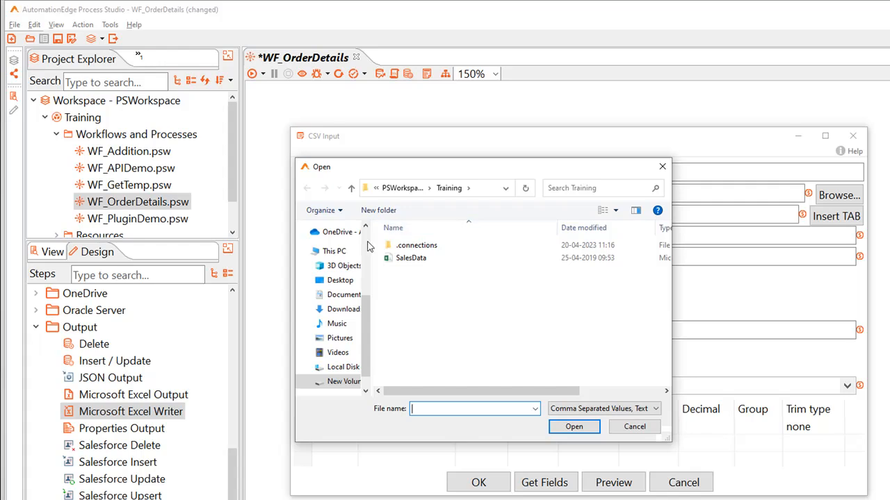
{"action": "double_click", "coordinate": [403, 257]}
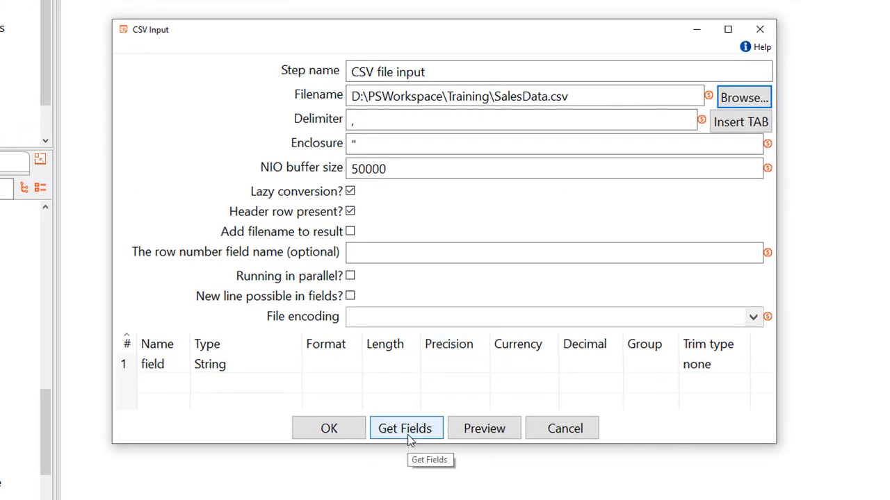
{"action": "left_click", "coordinate": [406, 429]}
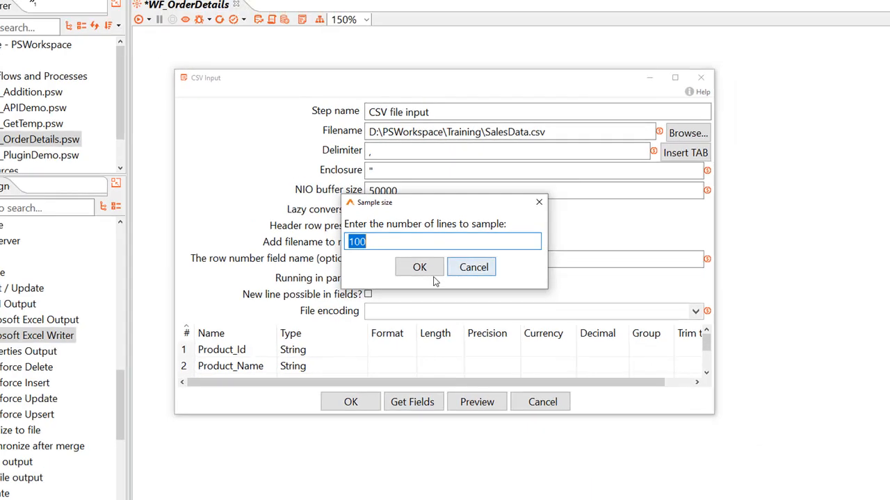
{"action": "key", "text": "Return"}
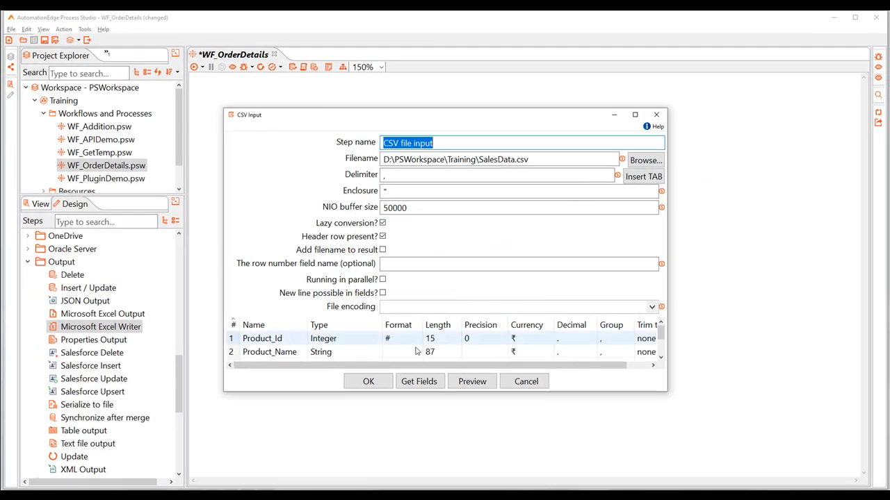
{"action": "left_click", "coordinate": [387, 387]}
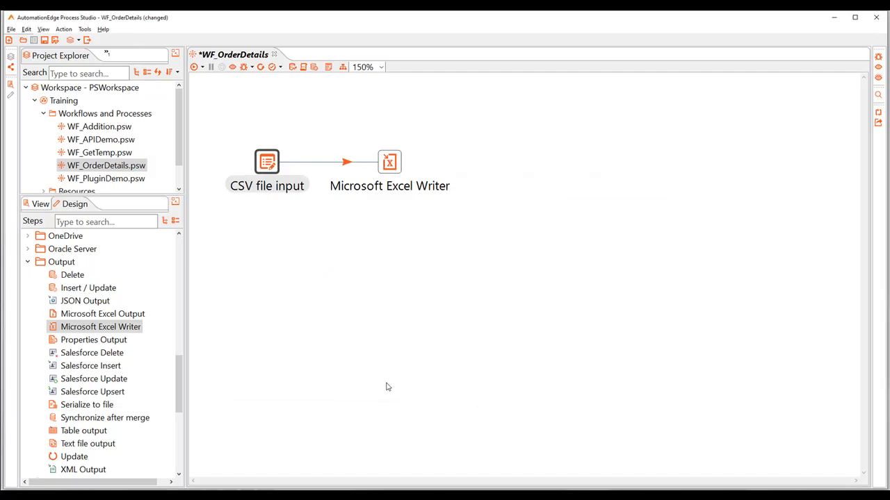
Set the Microsoft Excel Writer's output file to OrderOutput in the Training folder with the xlsx [Excel 2007 and above] extension
{"action": "mouse_move", "coordinate": [392, 167]}
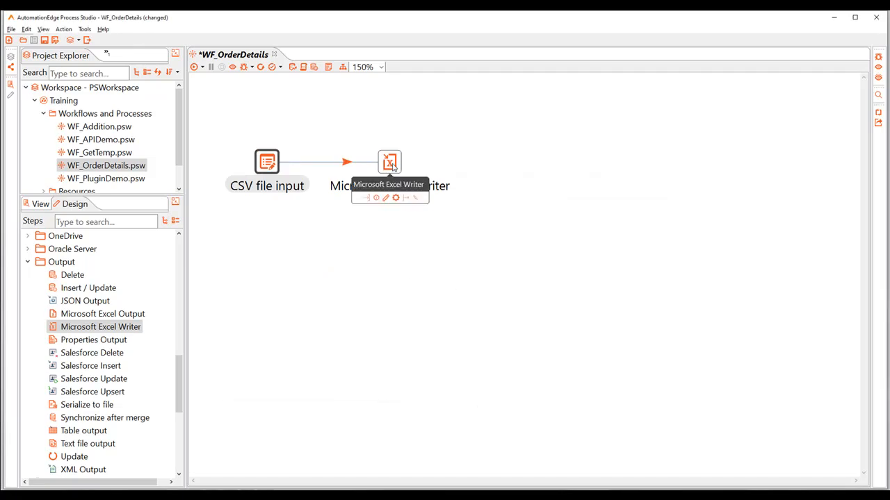
{"action": "double_click", "coordinate": [392, 166]}
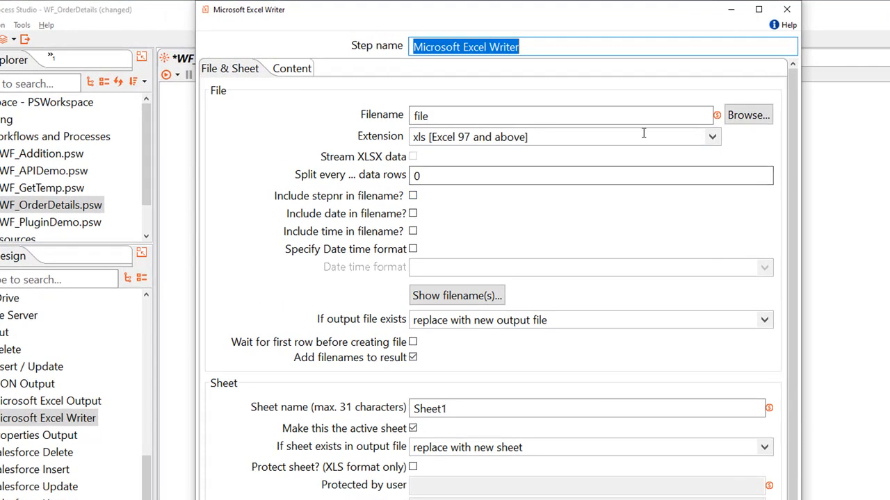
{"action": "left_click", "coordinate": [747, 115]}
{"action": "type", "text": "OrderOutput"}
{"action": "left_click", "coordinate": [480, 304]}
{"action": "left_click", "coordinate": [712, 137]}
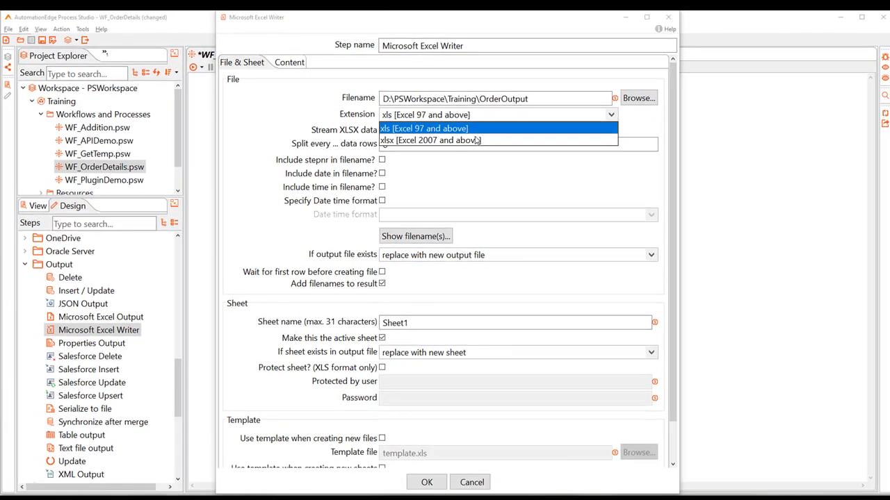
{"action": "left_click", "coordinate": [424, 129]}
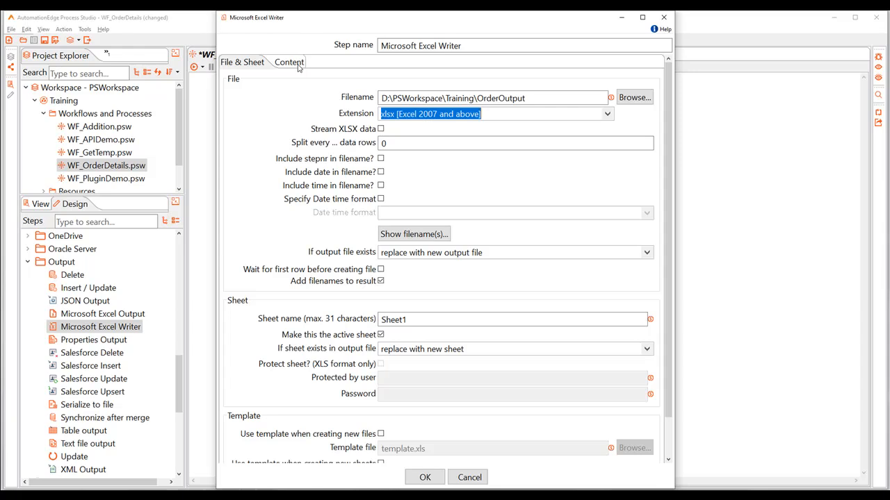
Fill the Microsoft Excel Writer's content field table with the fields from the incoming CSV data
{"action": "left_click", "coordinate": [299, 64]}
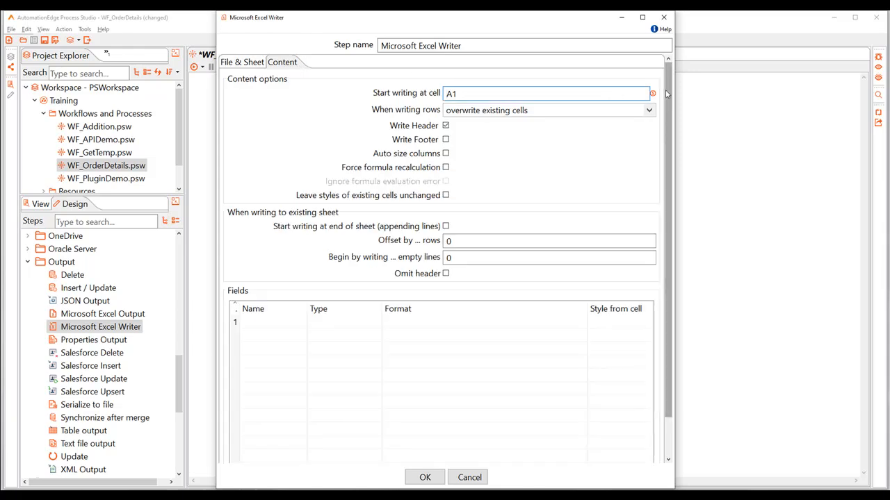
{"action": "left_click_drag", "start_coordinate": [666, 93], "coordinate": [683, 151]}
{"action": "left_click", "coordinate": [405, 447]}
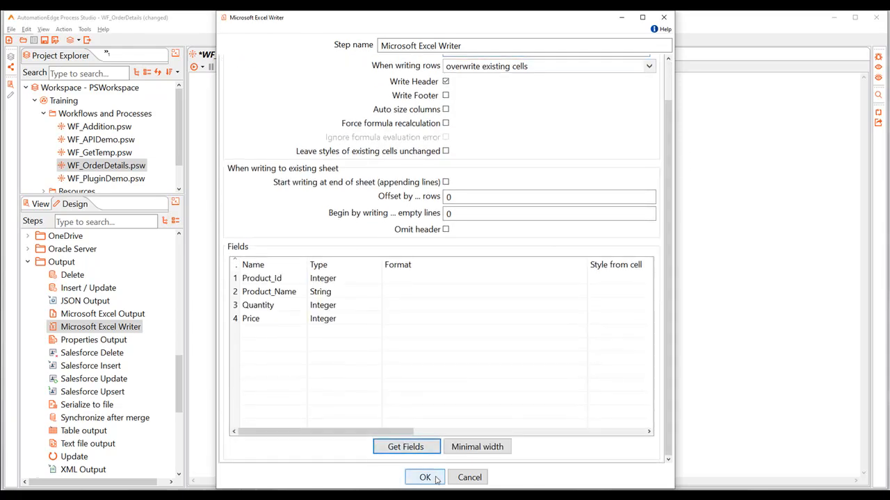
Accept the Microsoft Excel Writer configuration, save the WF_OrderDetails workflow and run it
{"action": "left_click", "coordinate": [424, 477]}
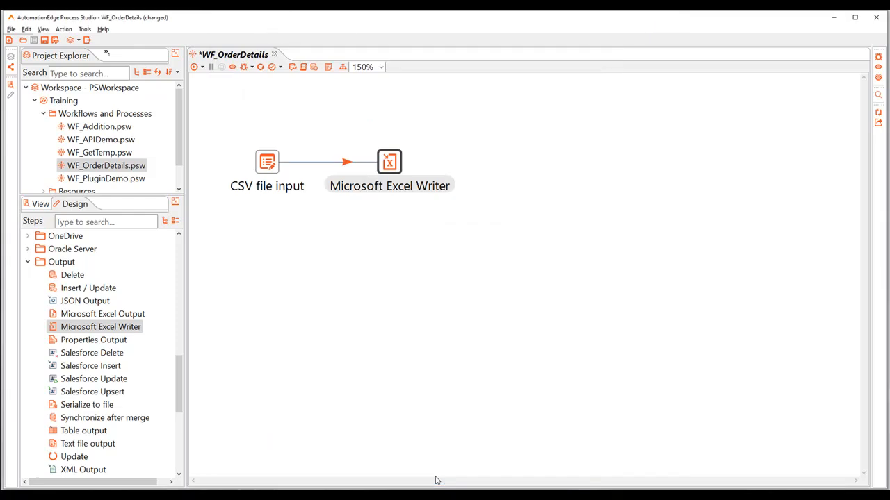
{"action": "key", "text": "ctrl+s"}
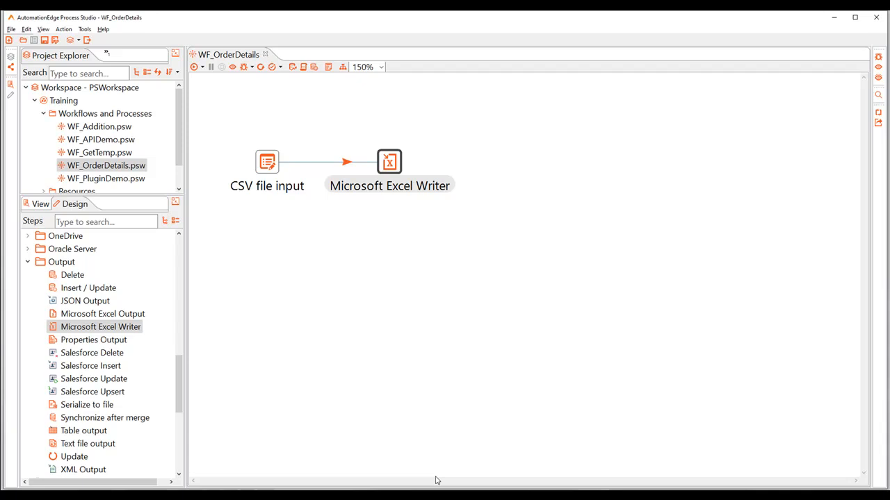
{"action": "left_click", "coordinate": [194, 67]}
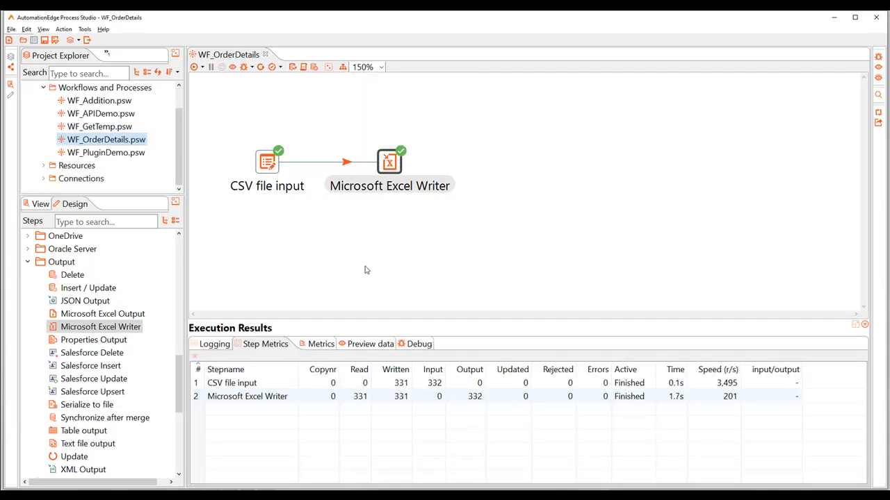
Preview the Microsoft Excel Writer's data rows from the run and open the OrderOutput file from the Training folder in Excel
{"action": "left_click", "coordinate": [359, 345]}
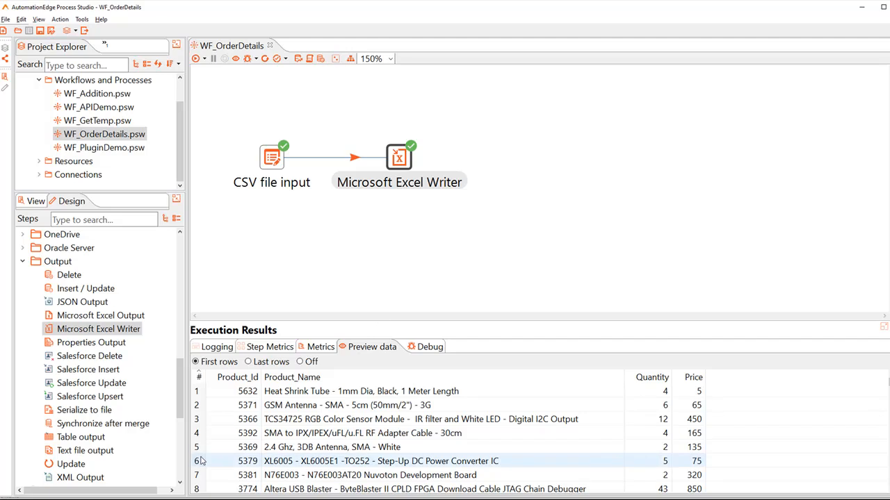
{"action": "key", "text": "alt+Tab"}
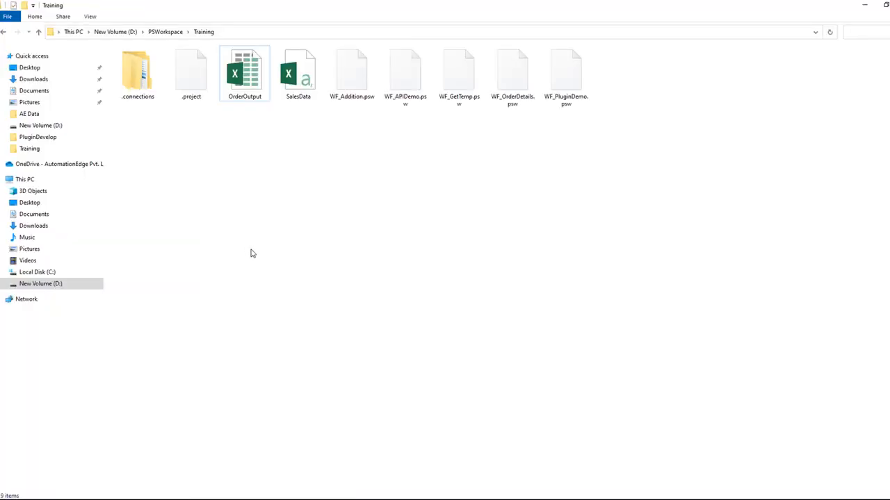
{"action": "double_click", "coordinate": [252, 67]}
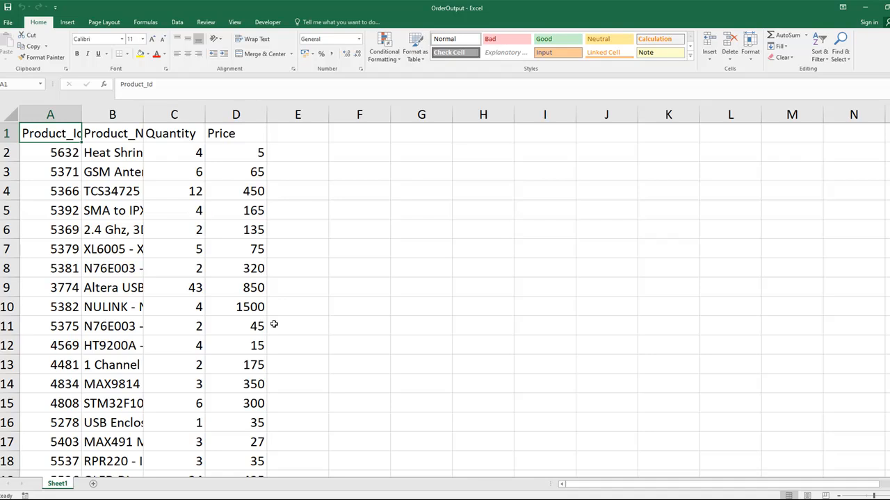
Switch back to AutomationEdge Process Studio and expand the Steps and Hops of WF_OrderDetails in the workflow explorer
{"action": "key", "text": "alt+Tab"}
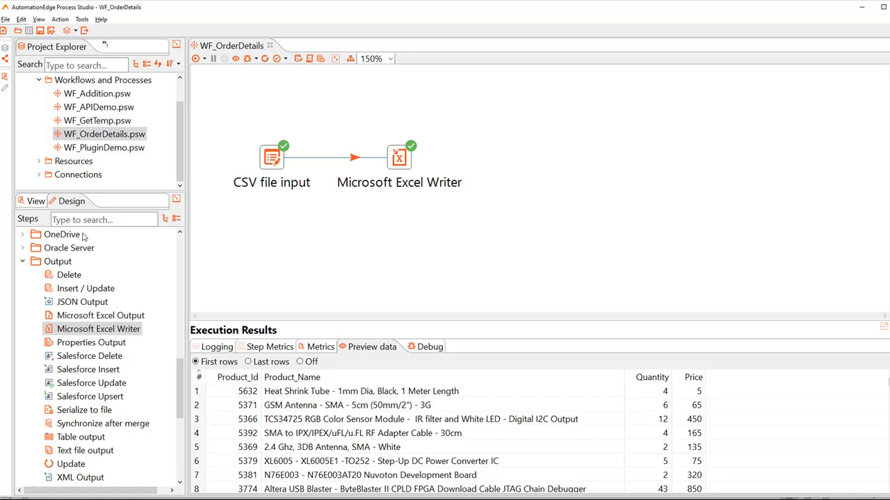
{"action": "left_click", "coordinate": [37, 200]}
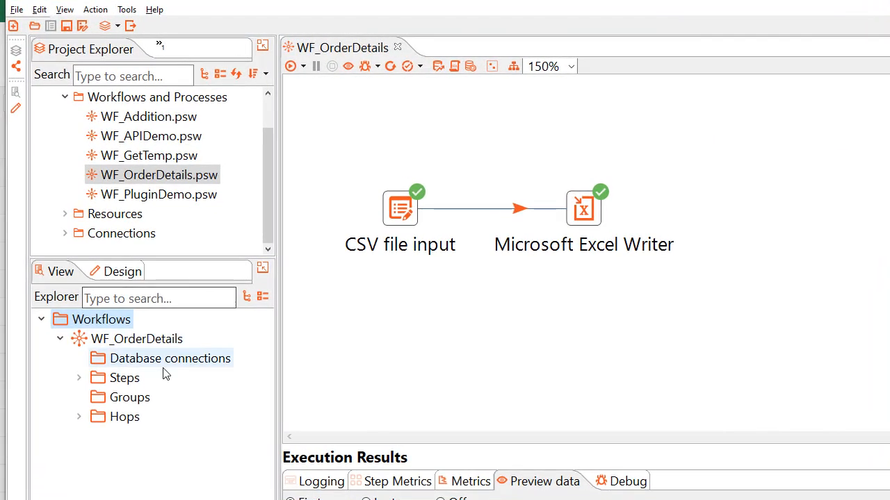
{"action": "left_click", "coordinate": [82, 379]}
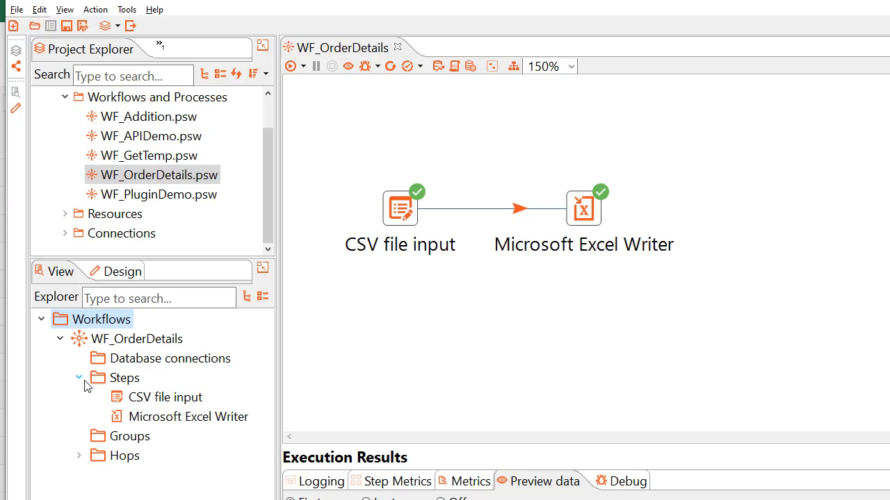
{"action": "left_click", "coordinate": [80, 457]}
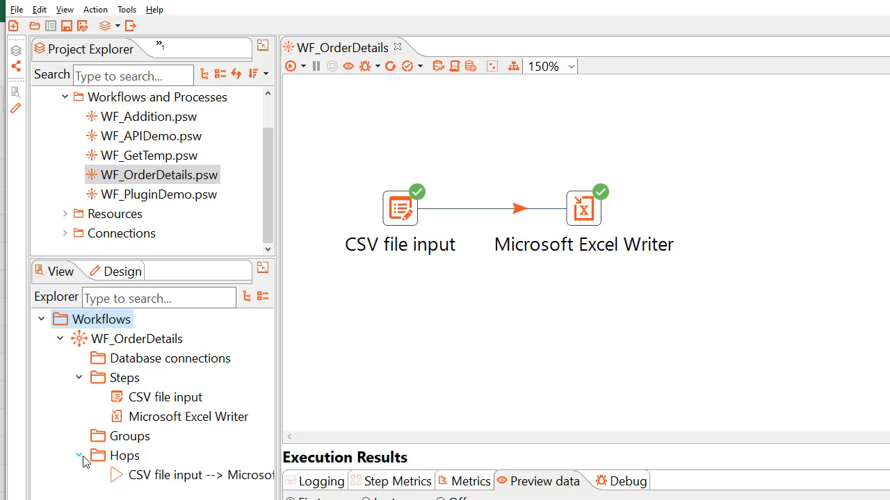